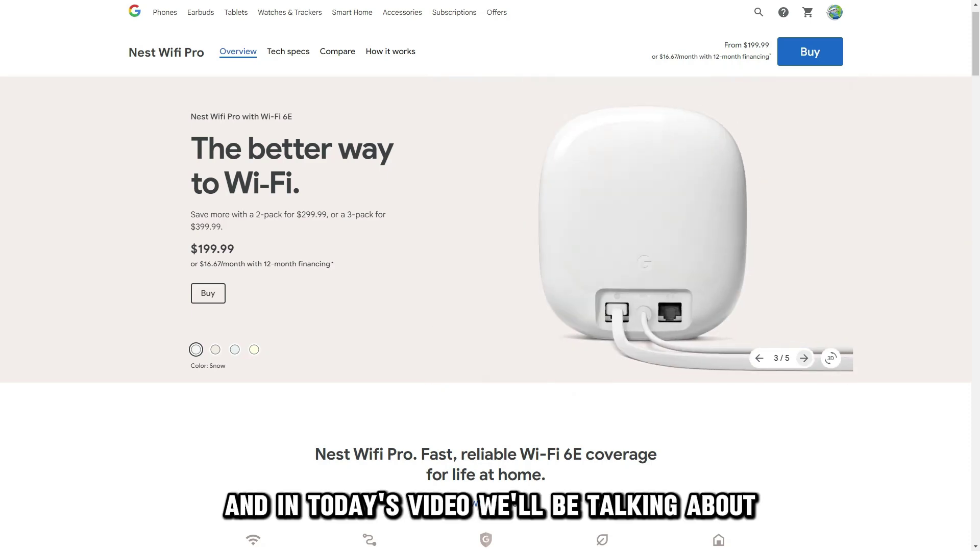
click(804, 357)
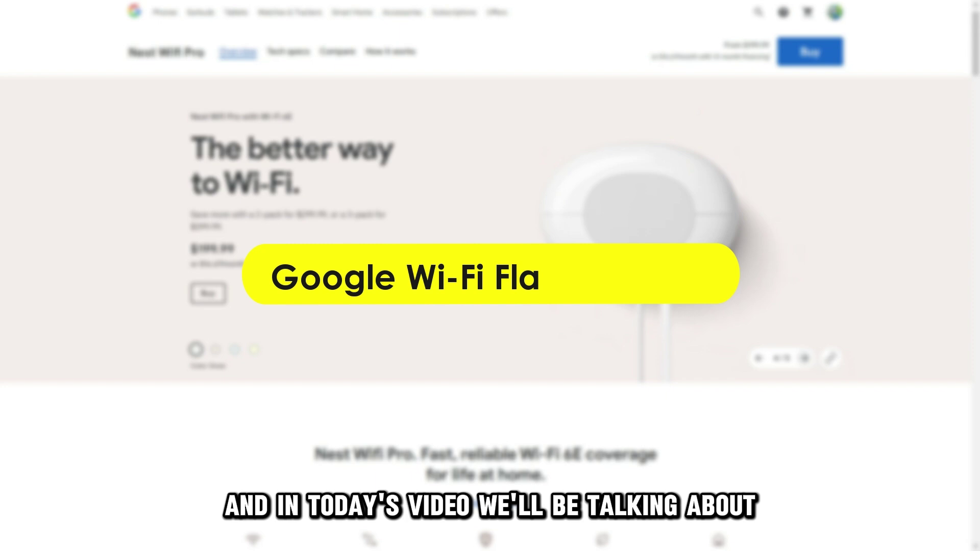